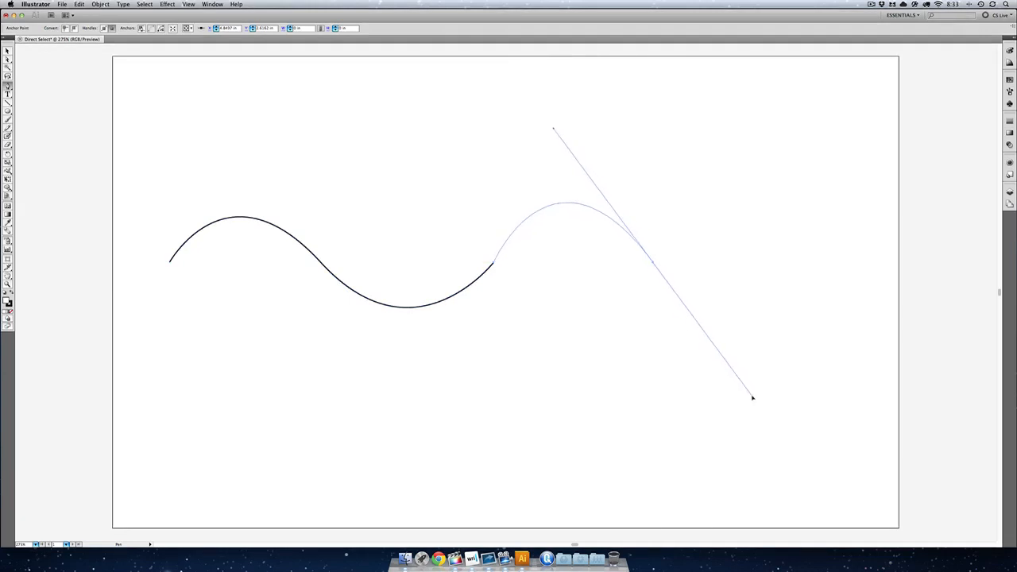
Step: Finish the wavy path with a last anchor point level with the previous one, then deselect the path
{"action": "left_click", "coordinate": [797, 263]}
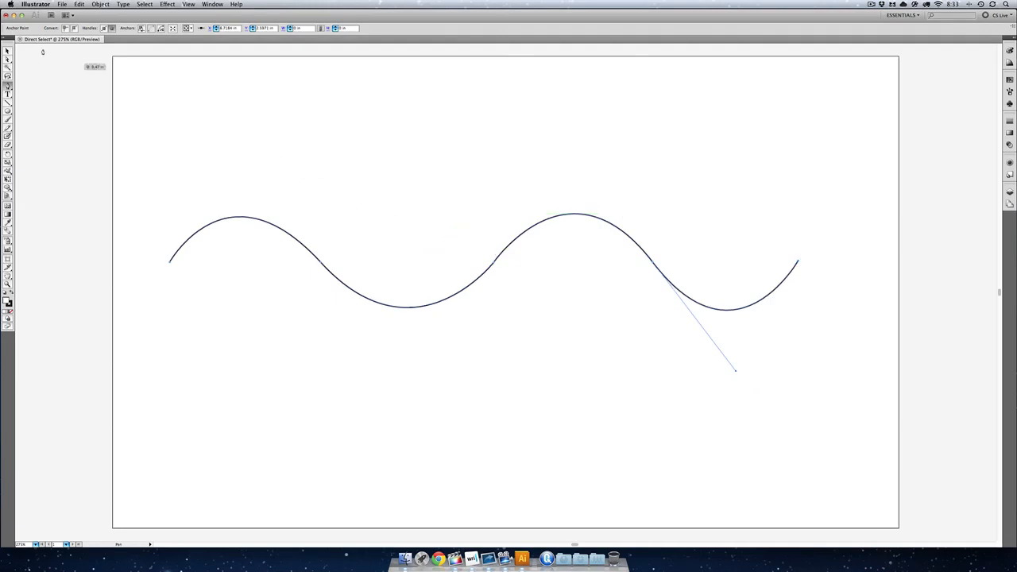
{"action": "key", "text": "v"}
{"action": "left_click", "coordinate": [249, 120]}
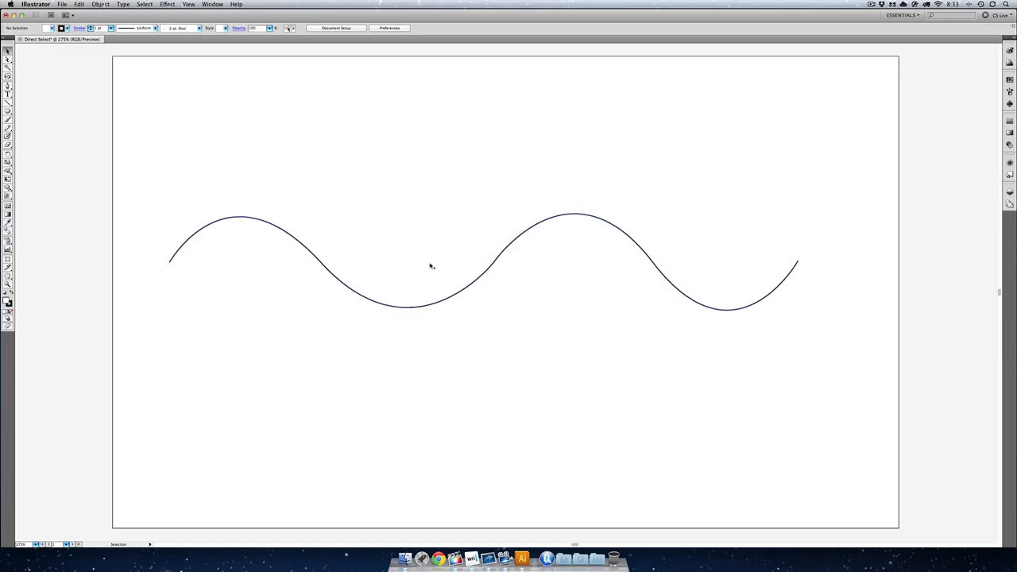
Step: Move the whole wave slightly down and to the right, and rescale it to about 7.8 in wide and 1.27 in high
{"action": "left_click", "coordinate": [479, 278]}
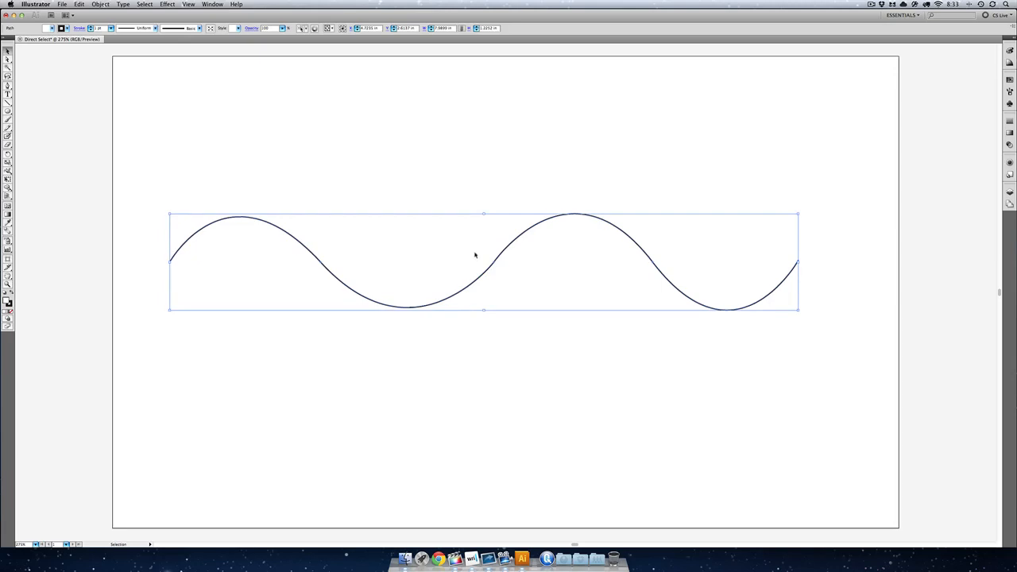
{"action": "mouse_move", "coordinate": [492, 268]}
{"action": "left_mouse_down"}
{"action": "mouse_move", "coordinate": [513, 200]}
{"action": "mouse_move", "coordinate": [488, 300]}
{"action": "mouse_move", "coordinate": [497, 275]}
{"action": "left_mouse_up"}
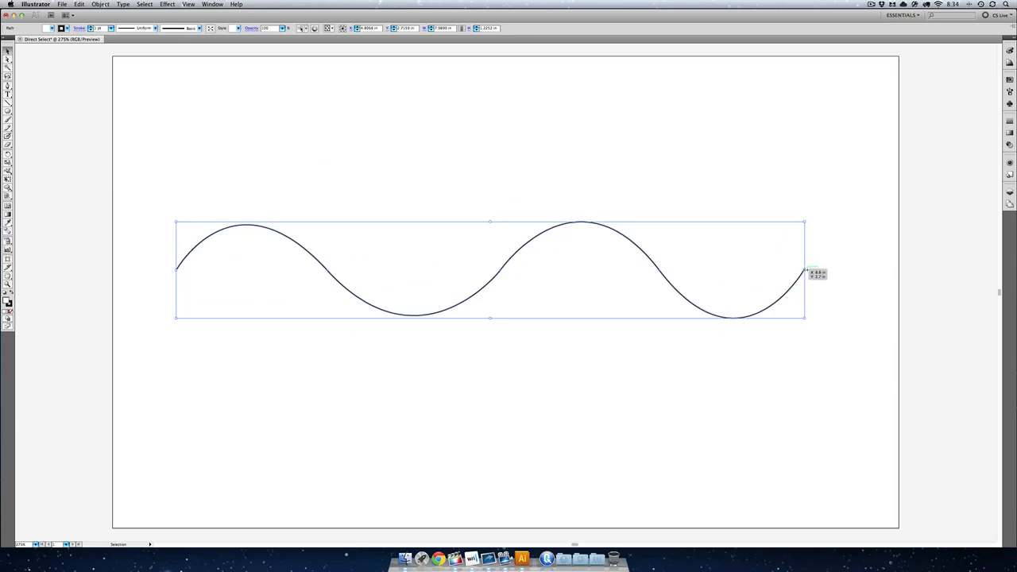
{"action": "left_click_drag", "start_coordinate": [806, 270], "coordinate": [335, 269]}
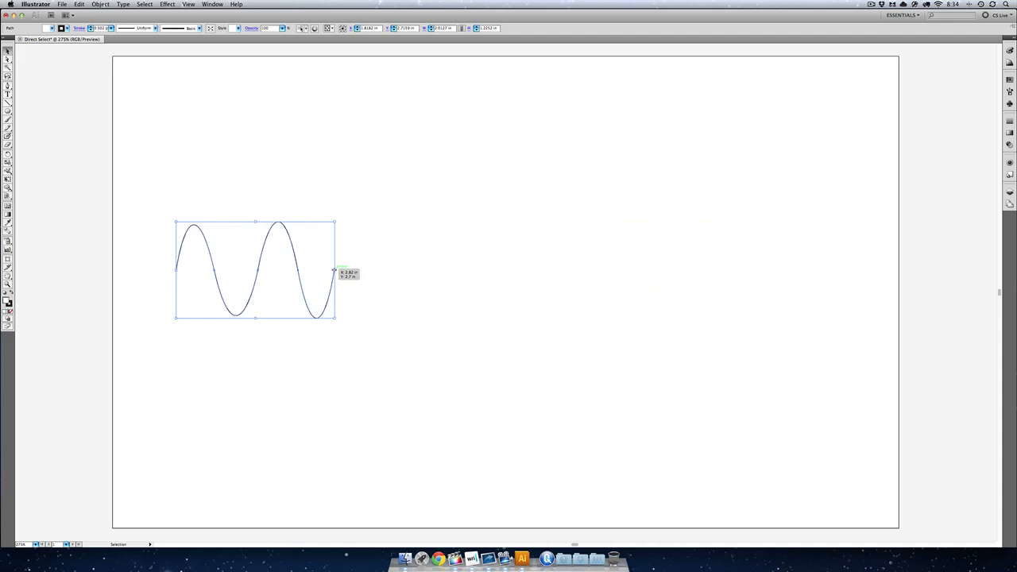
{"action": "left_click_drag", "start_coordinate": [335, 270], "coordinate": [798, 270]}
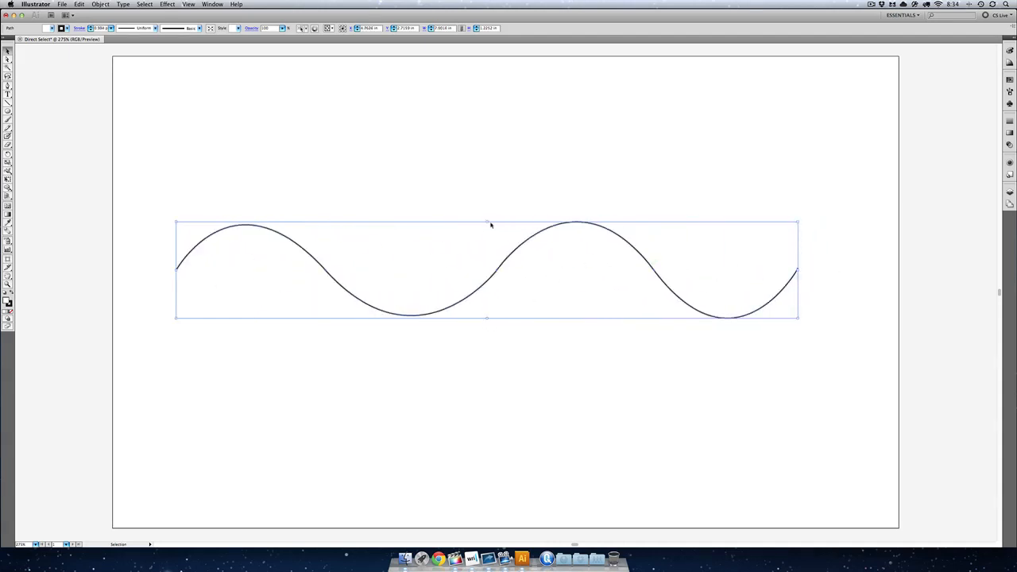
{"action": "left_click_drag", "start_coordinate": [486, 221], "coordinate": [483, 160]}
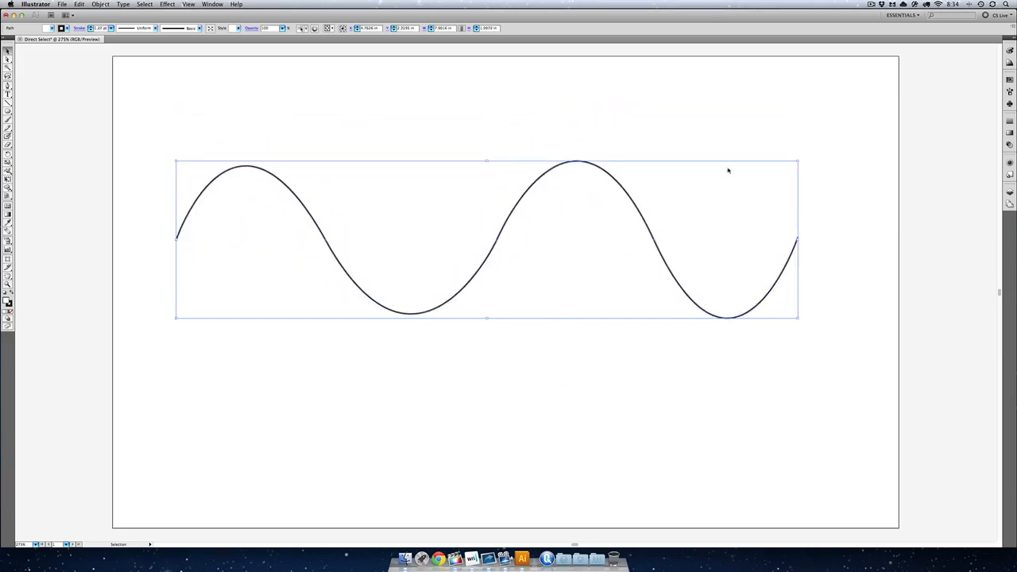
{"action": "left_click_drag", "start_coordinate": [796, 161], "coordinate": [847, 168]}
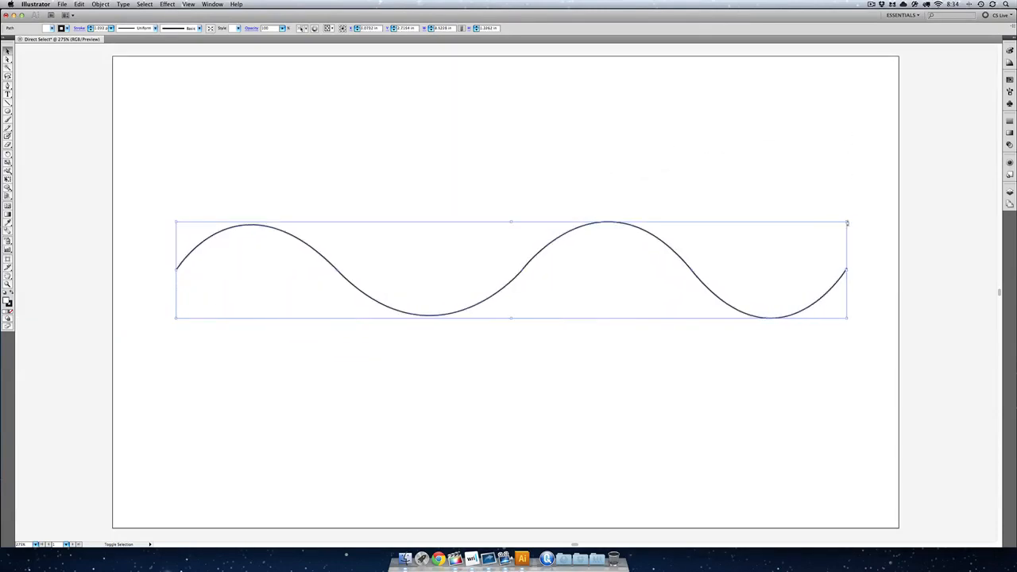
{"action": "left_click_drag", "start_coordinate": [847, 224], "coordinate": [794, 224]}
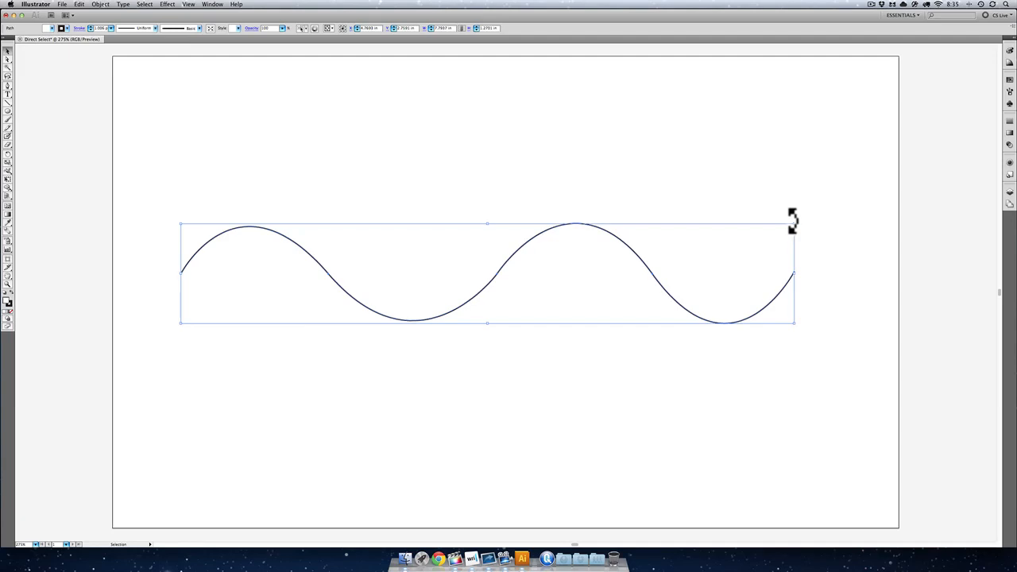
Step: Rotate the wave freehand about 38 degrees counterclockwise and undo the rotation
{"action": "left_click_drag", "start_coordinate": [792, 221], "coordinate": [614, 136]}
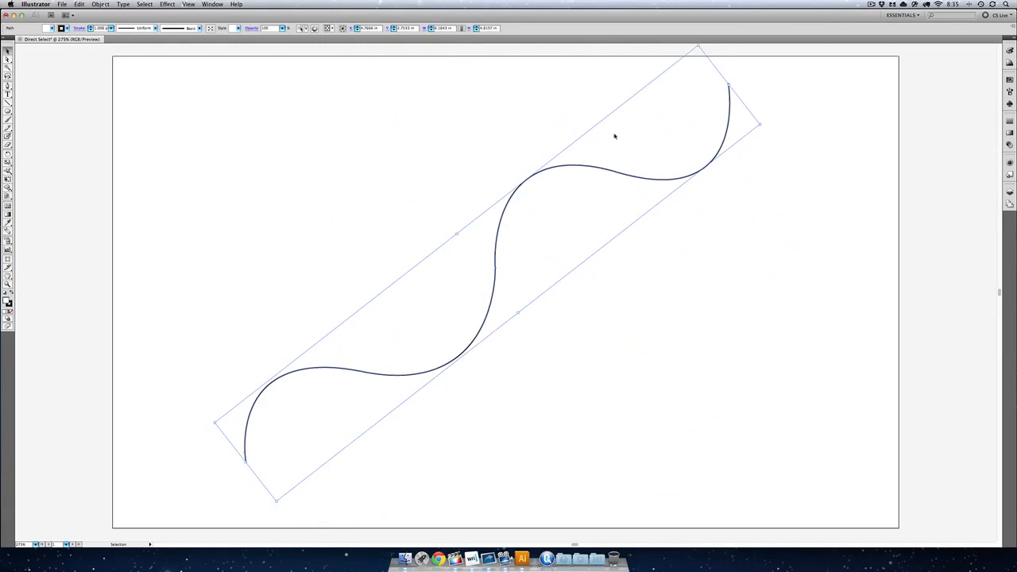
{"action": "left_click", "coordinate": [80, 5]}
{"action": "left_click", "coordinate": [82, 13]}
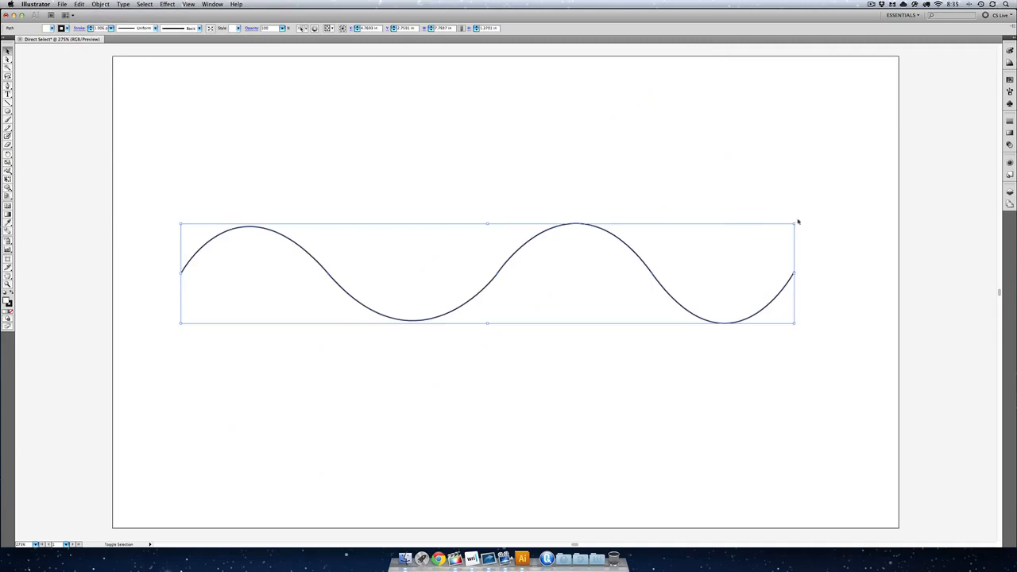
Step: Rotate the wave 90 degrees to vertical, rotate it back to horizontal, and deselect it
{"action": "left_click_drag", "start_coordinate": [796, 219], "coordinate": [516, 159]}
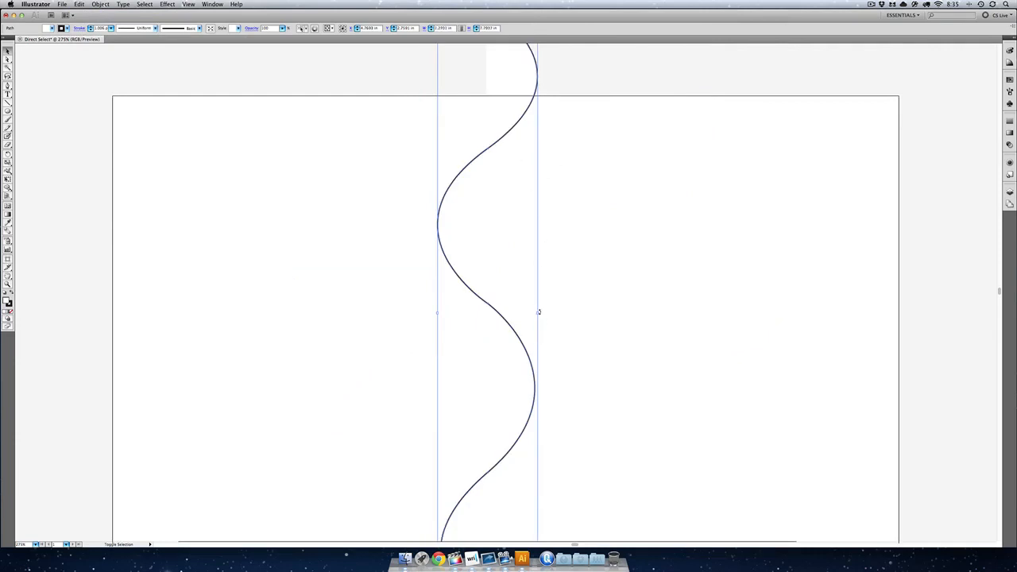
{"action": "left_click_drag", "start_coordinate": [539, 313], "coordinate": [513, 363]}
{"action": "left_click", "coordinate": [657, 245]}
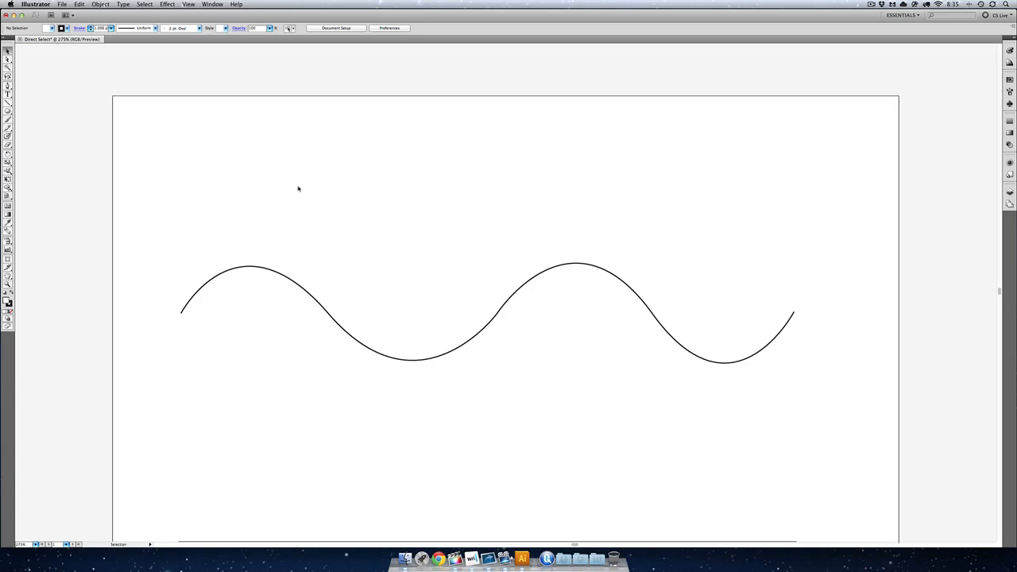
Step: Select only the wave's middle anchor point with Direct Selection, then only the segment of its second crest, and clear the selection
{"action": "left_click", "coordinate": [9, 60]}
{"action": "key", "text": "super+equal"}
{"action": "key", "text": "super+equal"}
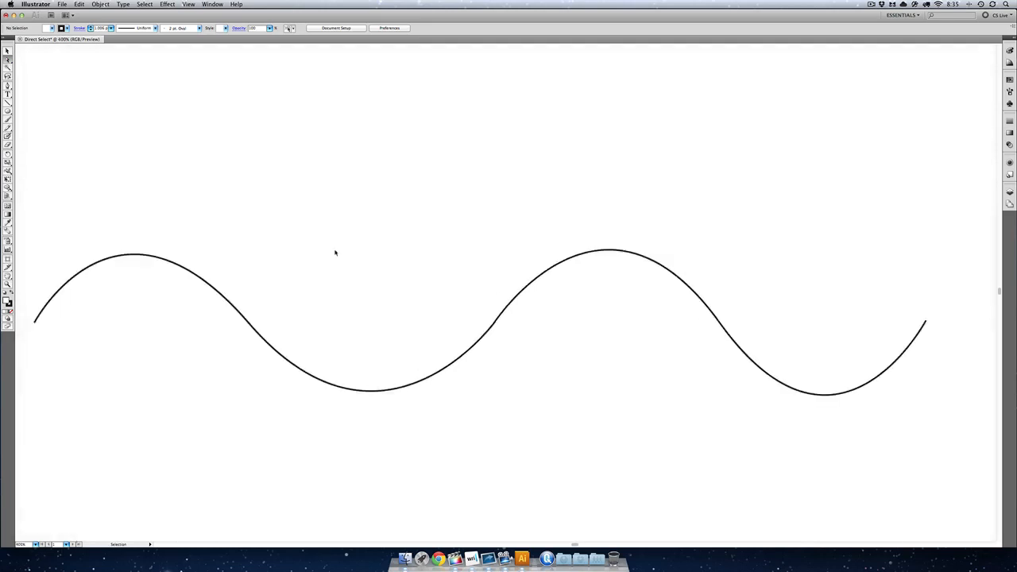
{"action": "key", "text": "super+equal"}
{"action": "key", "text": "super+minus"}
{"action": "left_click_drag", "start_coordinate": [579, 352], "coordinate": [649, 352]}
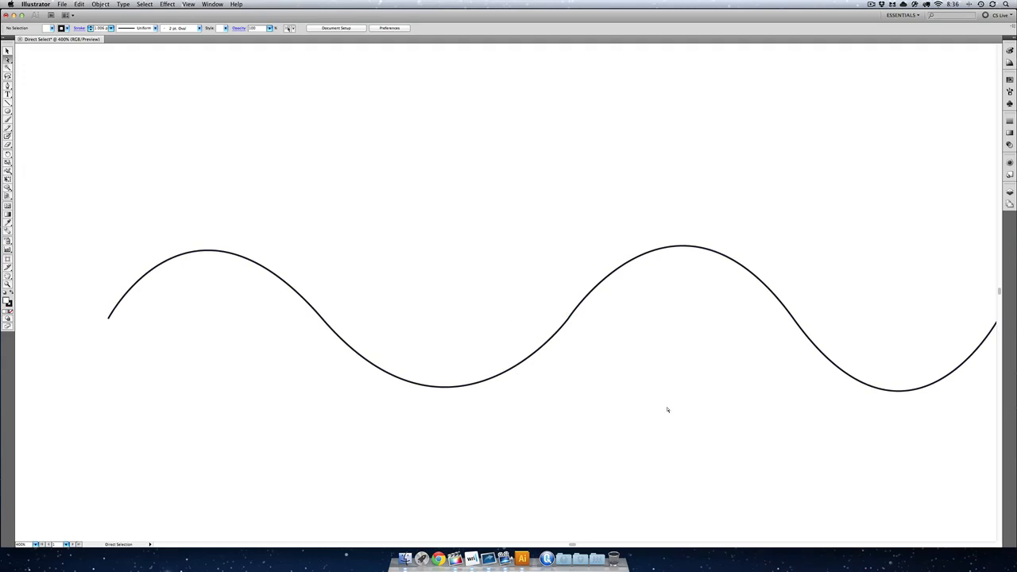
{"action": "left_click_drag", "start_coordinate": [668, 410], "coordinate": [506, 261]}
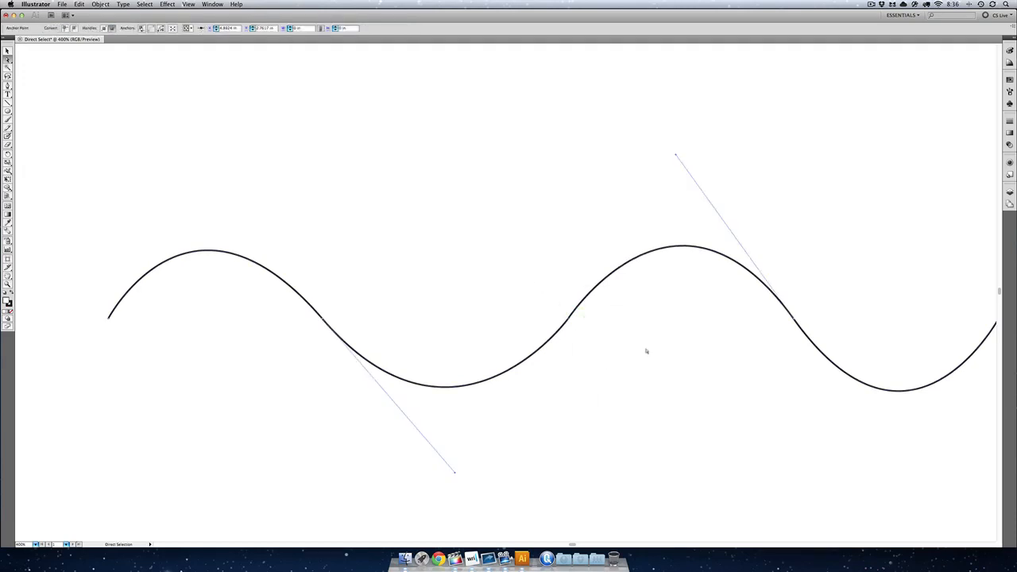
{"action": "left_click_drag", "start_coordinate": [688, 350], "coordinate": [681, 183]}
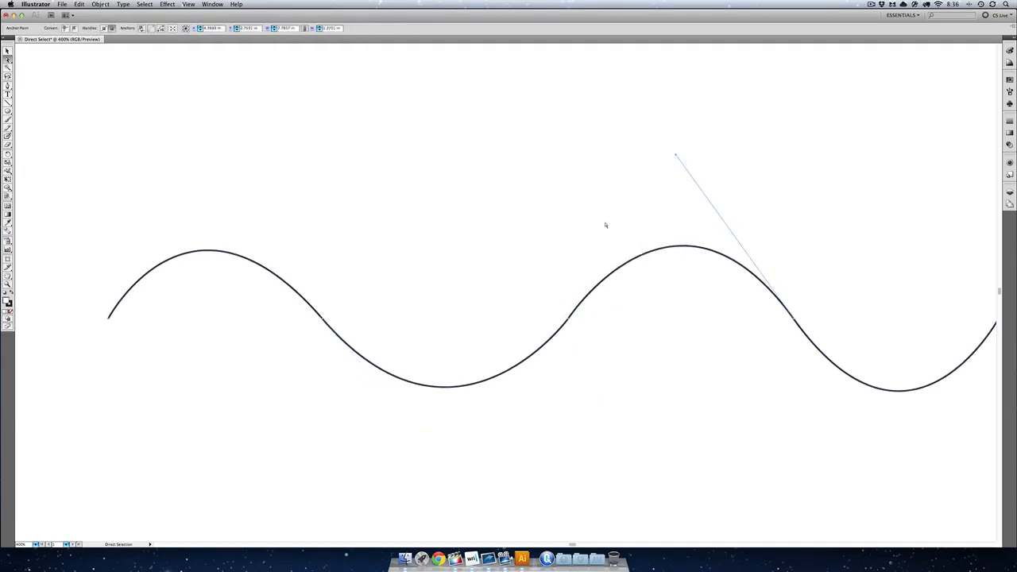
{"action": "left_click", "coordinate": [477, 230]}
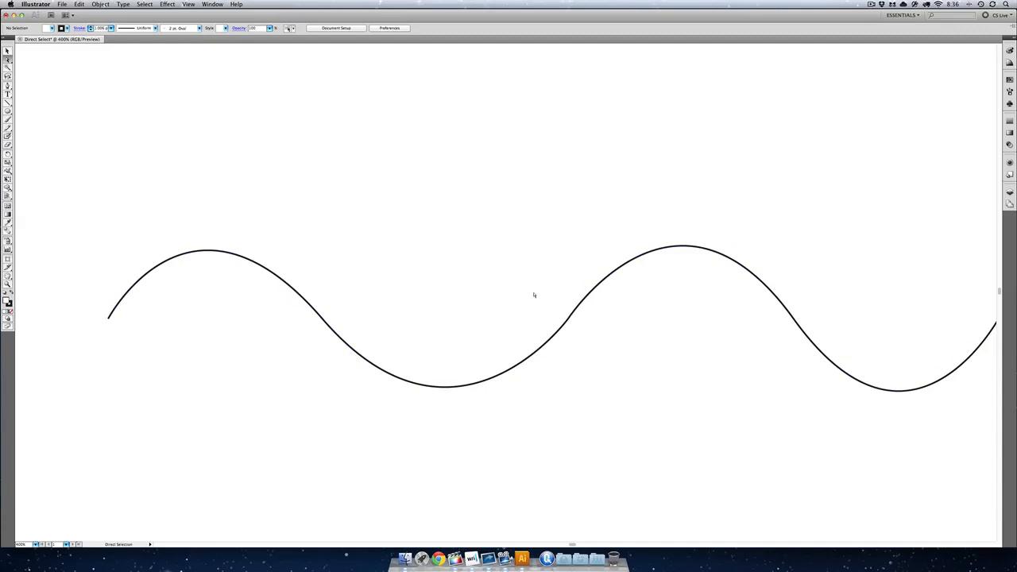
Step: Move the wave's middle anchor point left and slightly down to about X 3.8 in, Y 3.03 in
{"action": "key", "text": "super+equal"}
{"action": "key", "text": "super+equal"}
{"action": "key", "text": "a"}
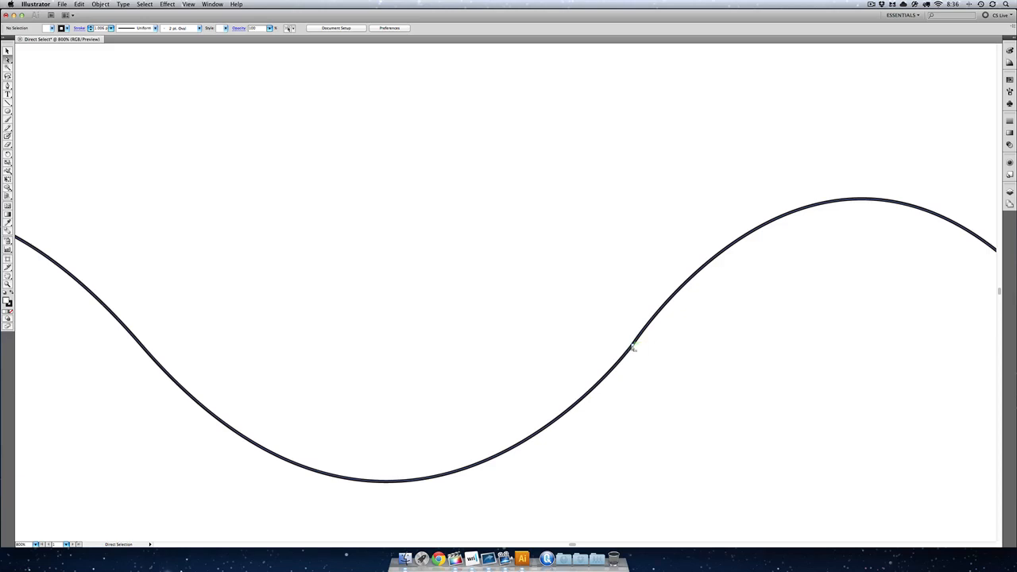
{"action": "left_click", "coordinate": [634, 347]}
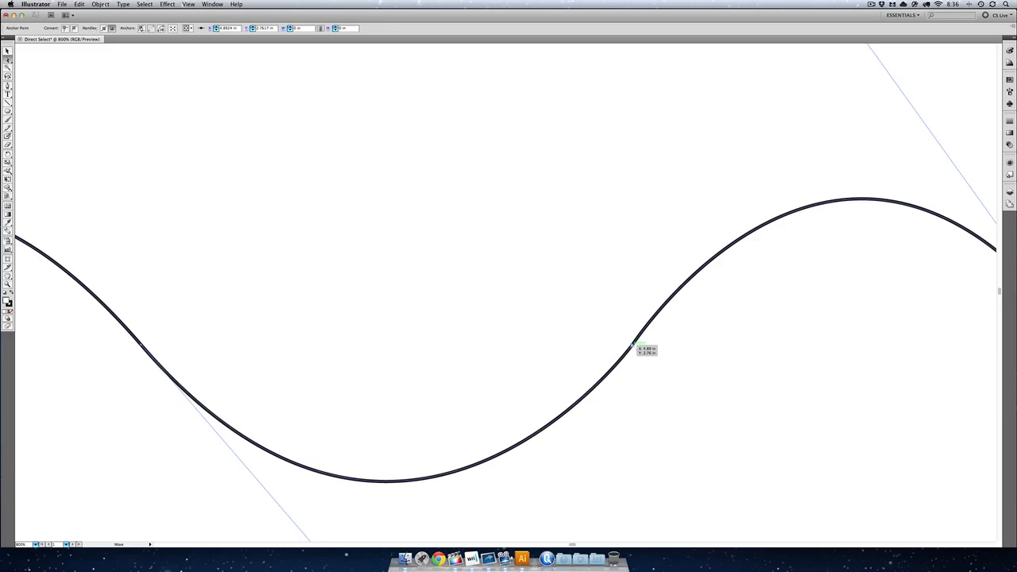
{"action": "left_click_drag", "start_coordinate": [633, 348], "coordinate": [384, 408]}
{"action": "key", "text": "super+minus"}
{"action": "key", "text": "super+minus"}
{"action": "key", "text": "super+minus"}
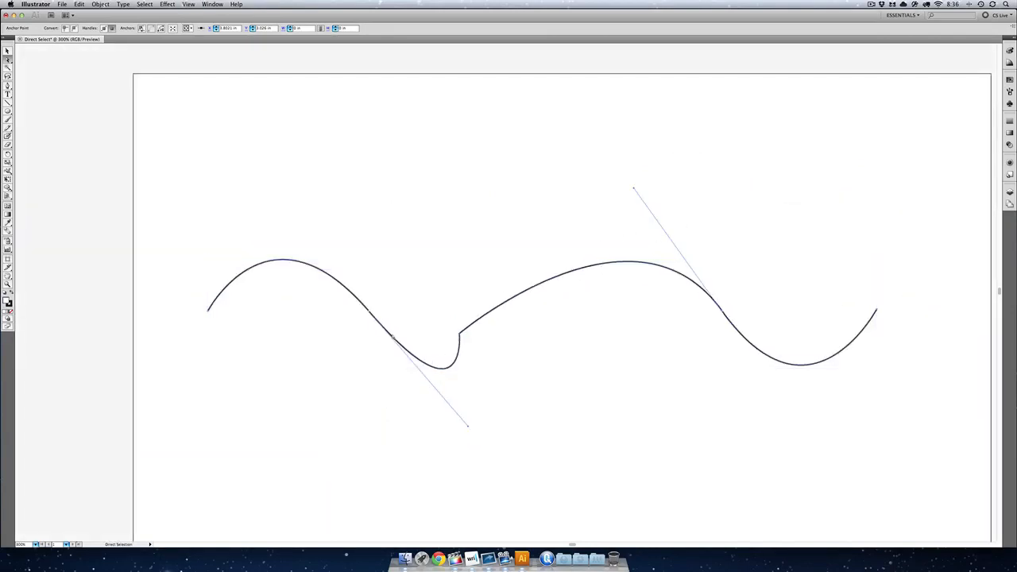
Step: Reposition the wave's middle anchor point at about X 4.0 in, Y 2.57 in, and swing the following anchor's direction handle above it
{"action": "left_click_drag", "start_coordinate": [458, 334], "coordinate": [435, 208]}
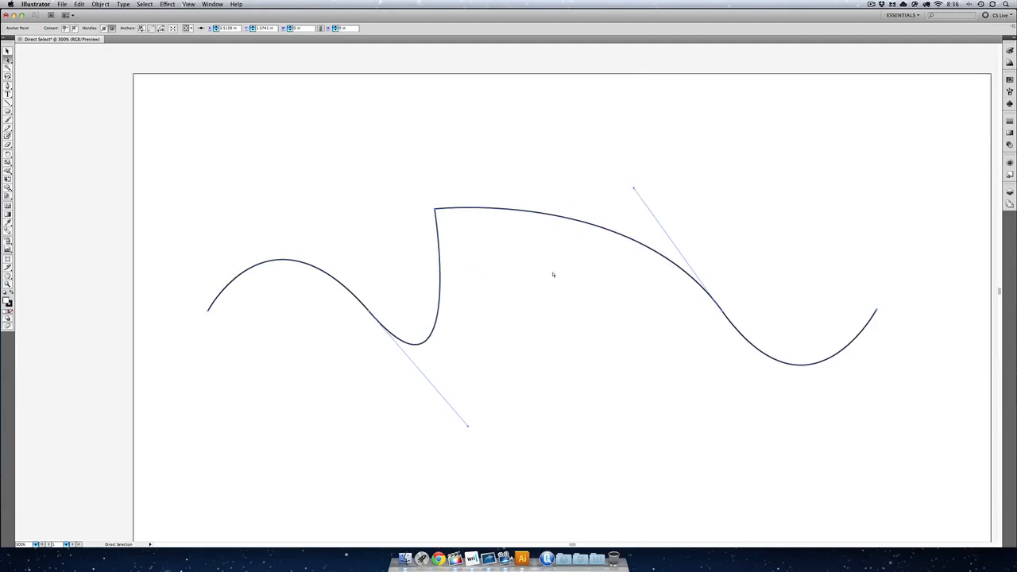
{"action": "key", "text": "super+equal"}
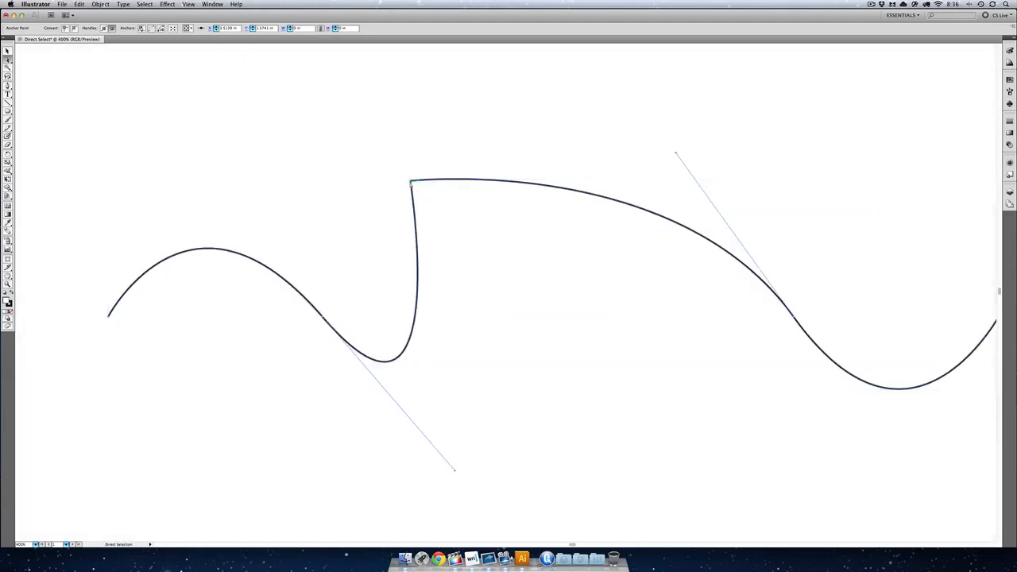
{"action": "left_click_drag", "start_coordinate": [411, 184], "coordinate": [521, 341]}
{"action": "left_click_drag", "start_coordinate": [516, 342], "coordinate": [467, 297]}
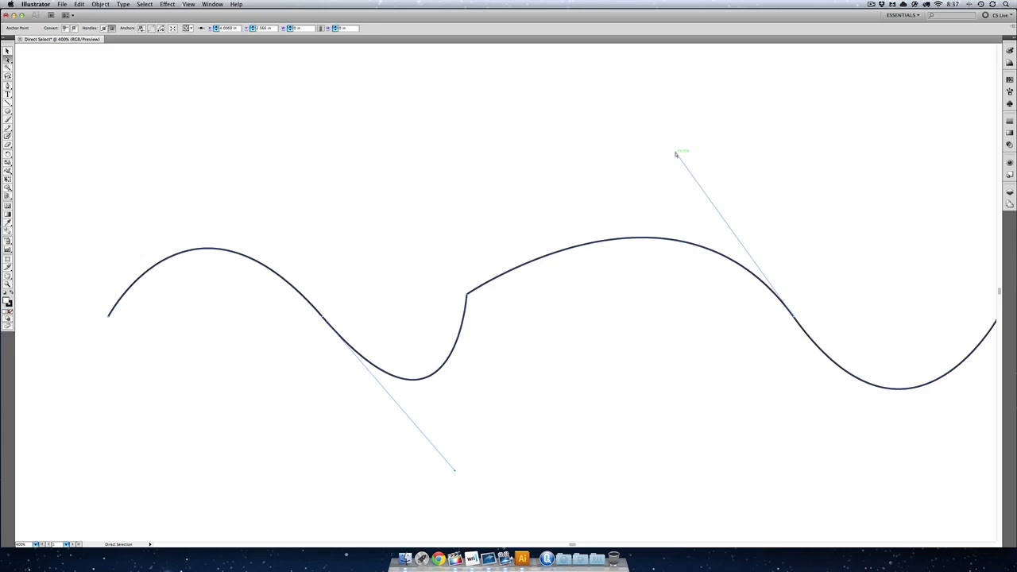
{"action": "left_click_drag", "start_coordinate": [676, 153], "coordinate": [469, 124]}
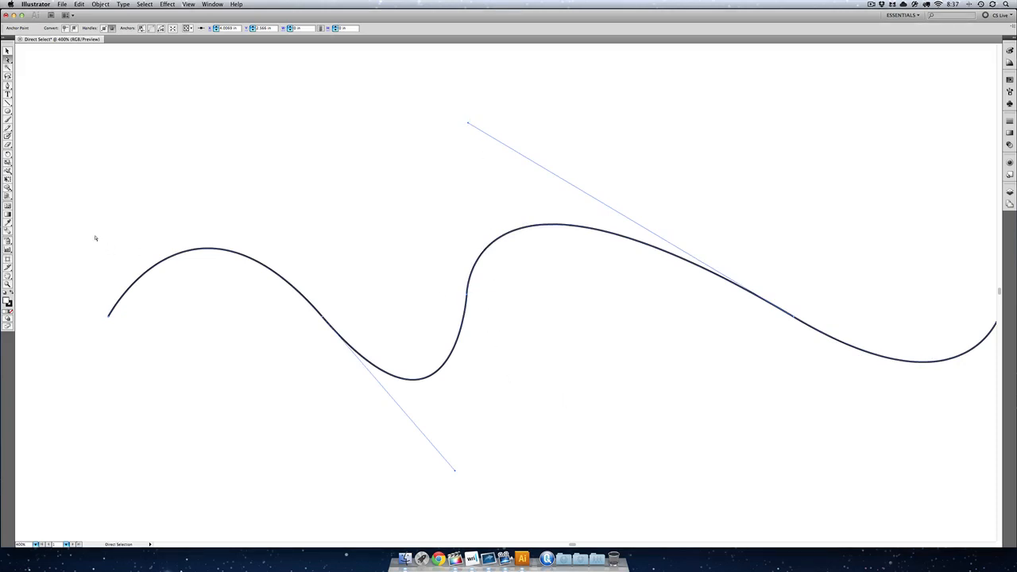
Step: Move the wave's two leftmost anchor points together slightly up and right, reselect them to shift them up a little more, and deselect
{"action": "left_click", "coordinate": [108, 317]}
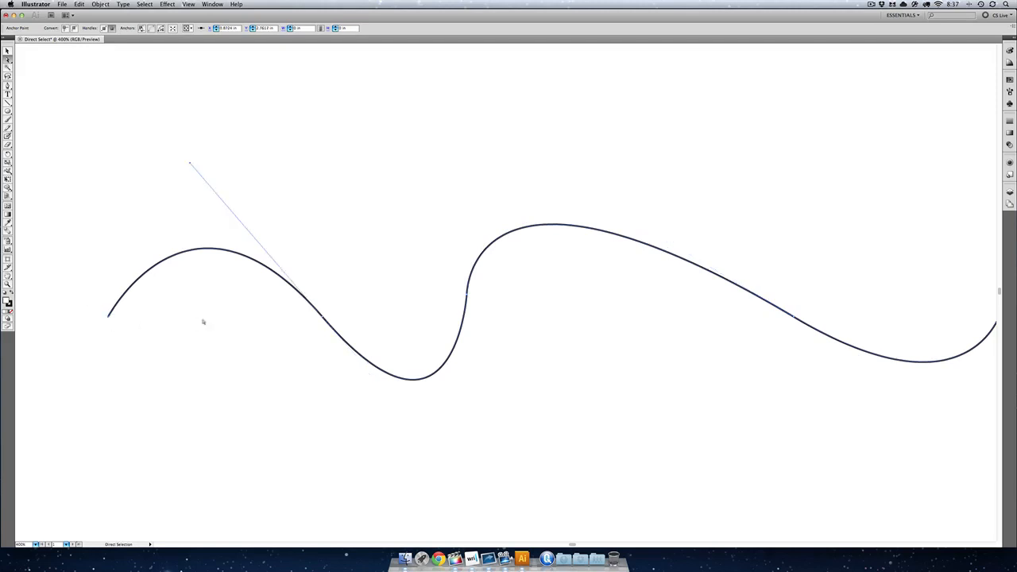
{"action": "left_click", "coordinate": [323, 319]}
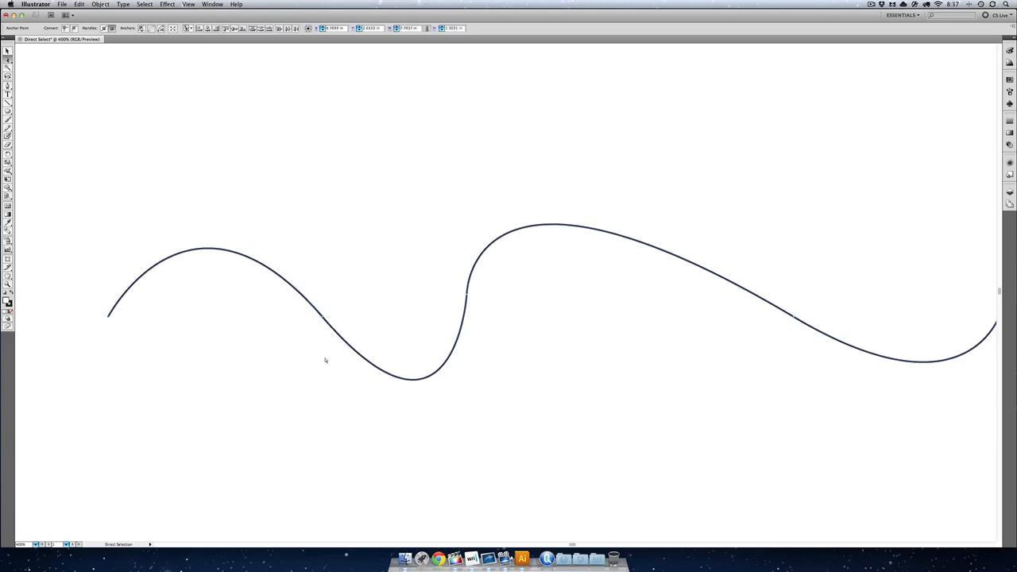
{"action": "mouse_move", "coordinate": [325, 321]}
{"action": "left_mouse_down"}
{"action": "mouse_move", "coordinate": [363, 227]}
{"action": "mouse_move", "coordinate": [271, 143]}
{"action": "mouse_move", "coordinate": [170, 336]}
{"action": "mouse_move", "coordinate": [280, 456]}
{"action": "mouse_move", "coordinate": [233, 341]}
{"action": "mouse_move", "coordinate": [322, 312]}
{"action": "mouse_move", "coordinate": [282, 338]}
{"action": "mouse_move", "coordinate": [327, 318]}
{"action": "left_mouse_up"}
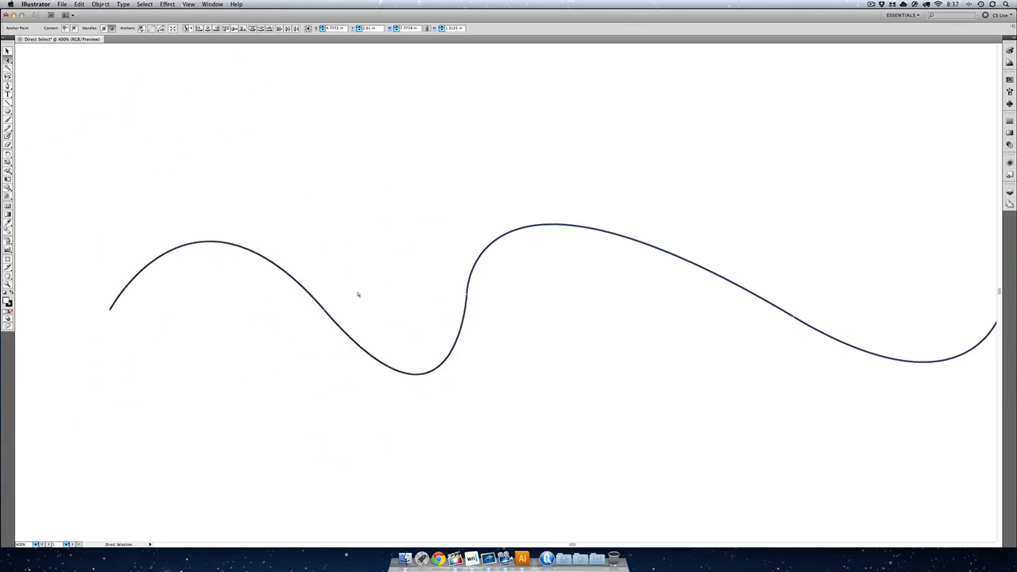
{"action": "left_click", "coordinate": [358, 294]}
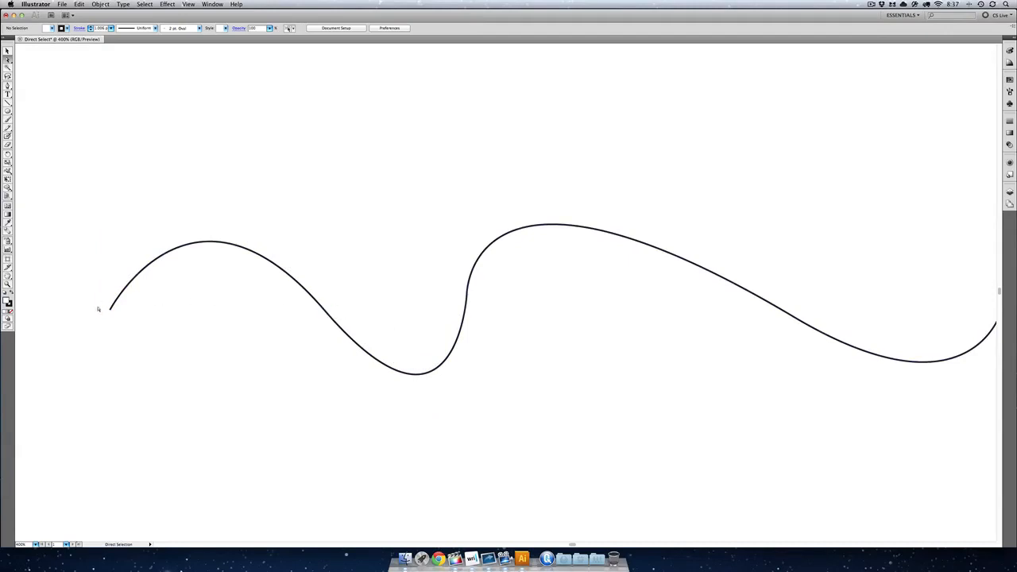
{"action": "left_click_drag", "start_coordinate": [90, 198], "coordinate": [328, 309]}
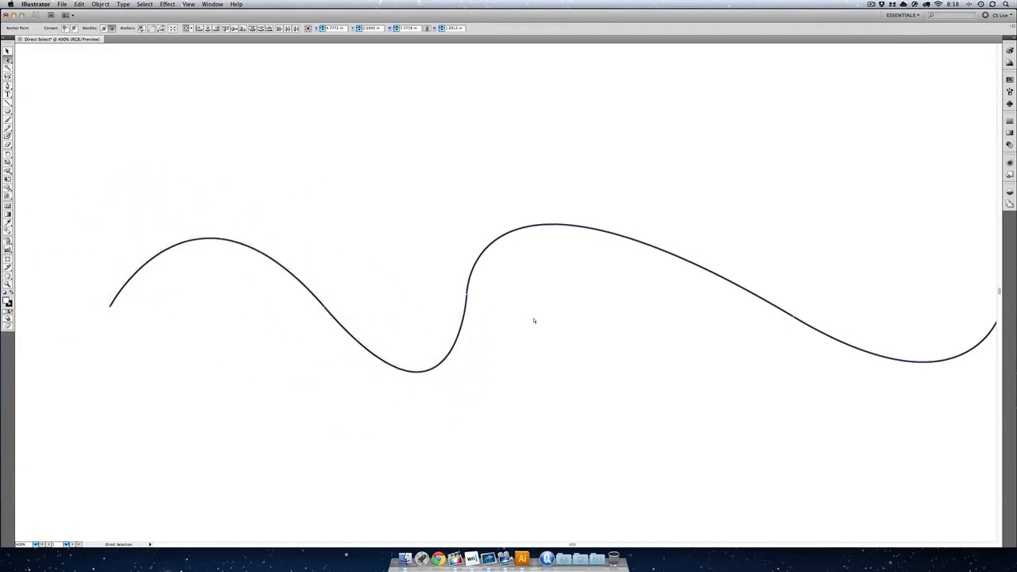
{"action": "left_click", "coordinate": [503, 343]}
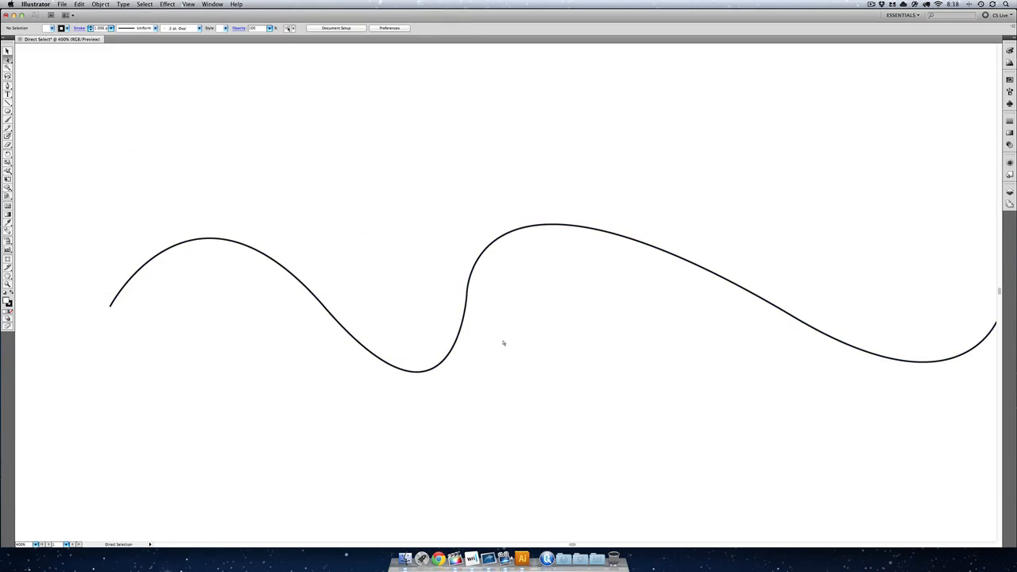
Step: Draw a square about 0.87 in wide above the wave's first trough and deselect it
{"action": "left_click_drag", "start_coordinate": [8, 111], "coordinate": [56, 116]}
{"action": "left_click_drag", "start_coordinate": [306, 96], "coordinate": [404, 170]}
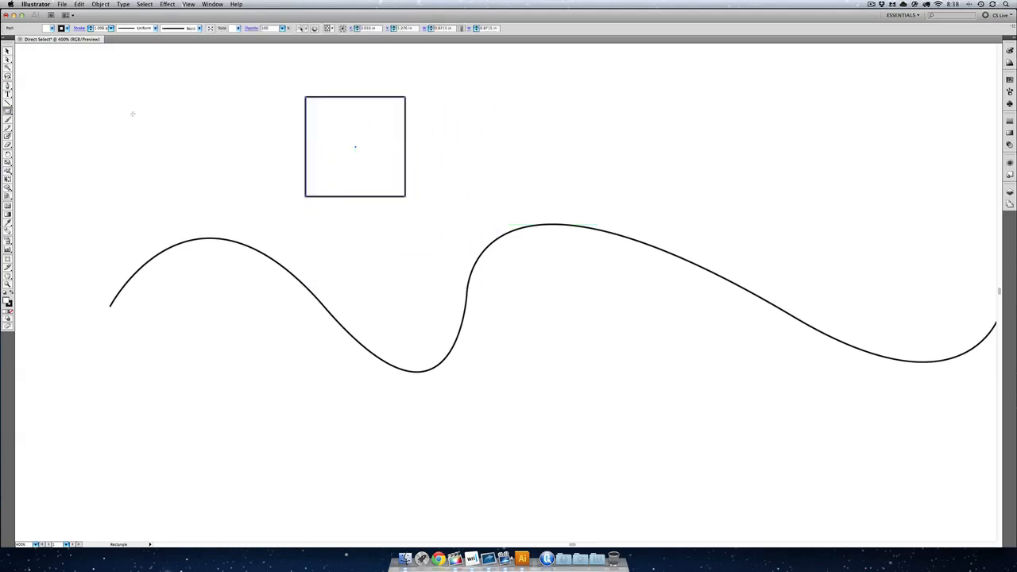
{"action": "key", "text": "a"}
{"action": "left_click", "coordinate": [211, 79]}
Step: Pull the square's upper-left corner outward up and left, move its right edge inward, and deselect the shape
{"action": "left_click_drag", "start_coordinate": [306, 97], "coordinate": [244, 73]}
{"action": "left_click", "coordinate": [214, 173]}
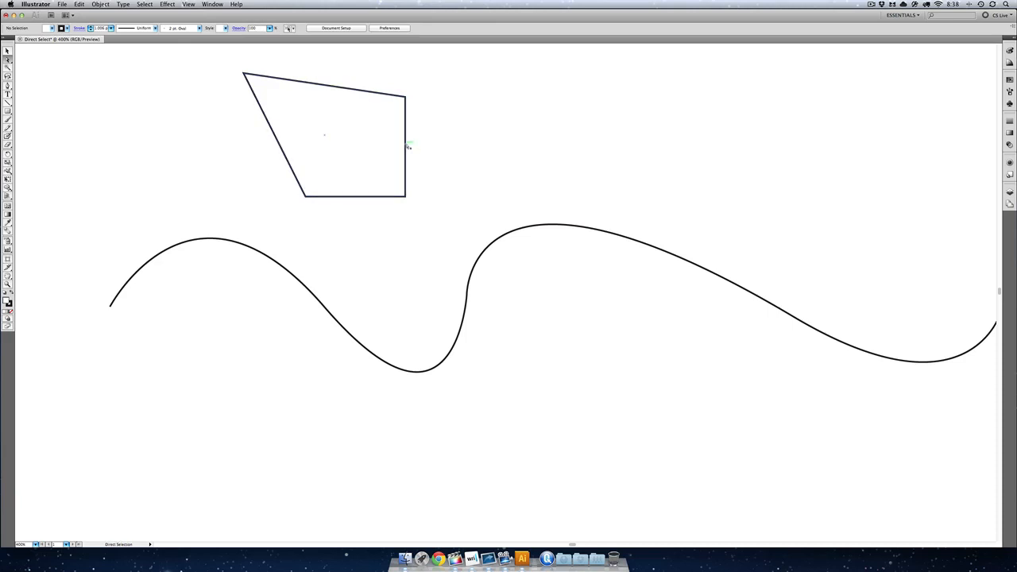
{"action": "left_click_drag", "start_coordinate": [409, 149], "coordinate": [376, 149]}
{"action": "left_click", "coordinate": [430, 132]}
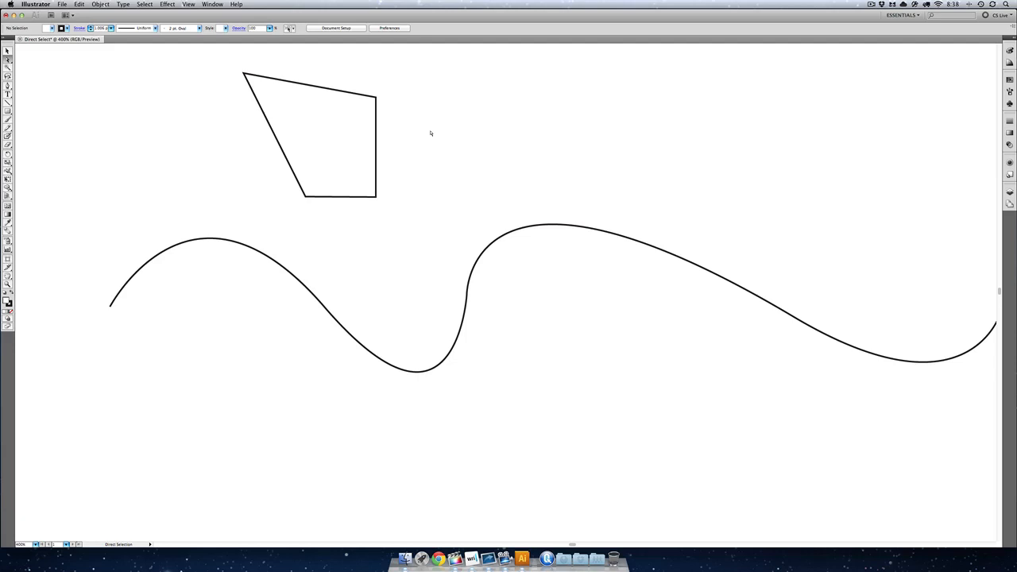
{"action": "key", "text": "super+minus"}
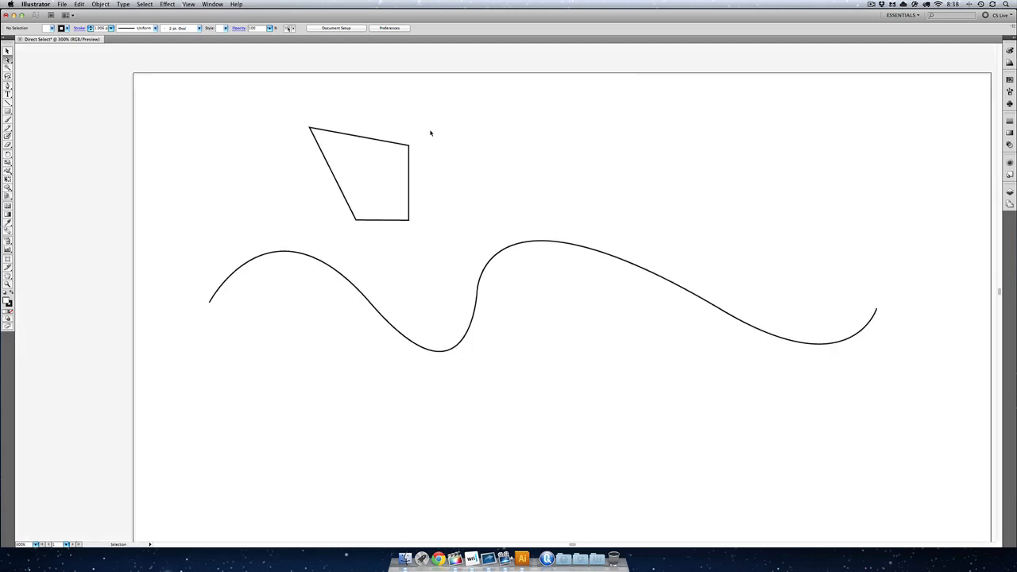
{"action": "key", "text": "super+minus"}
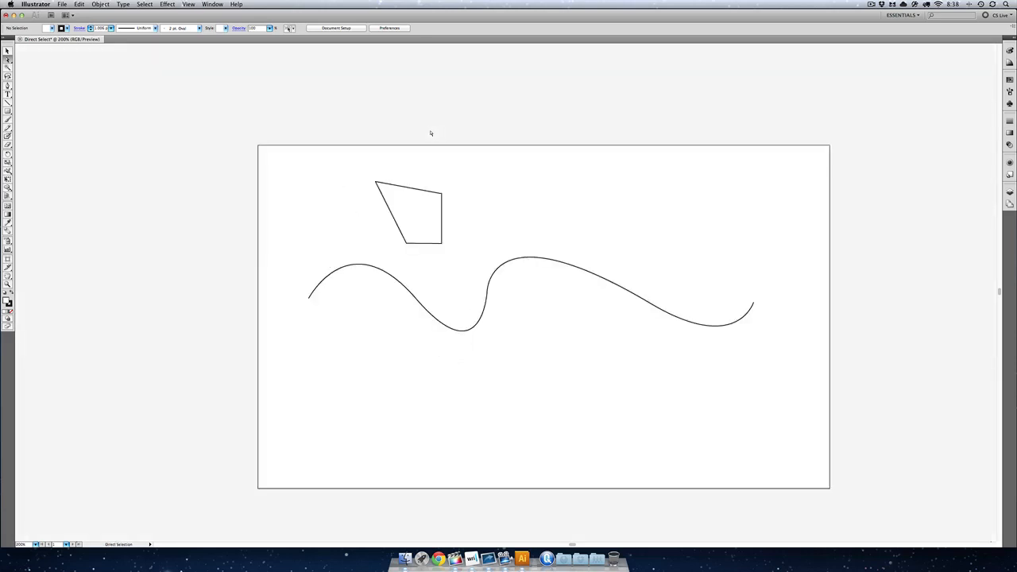